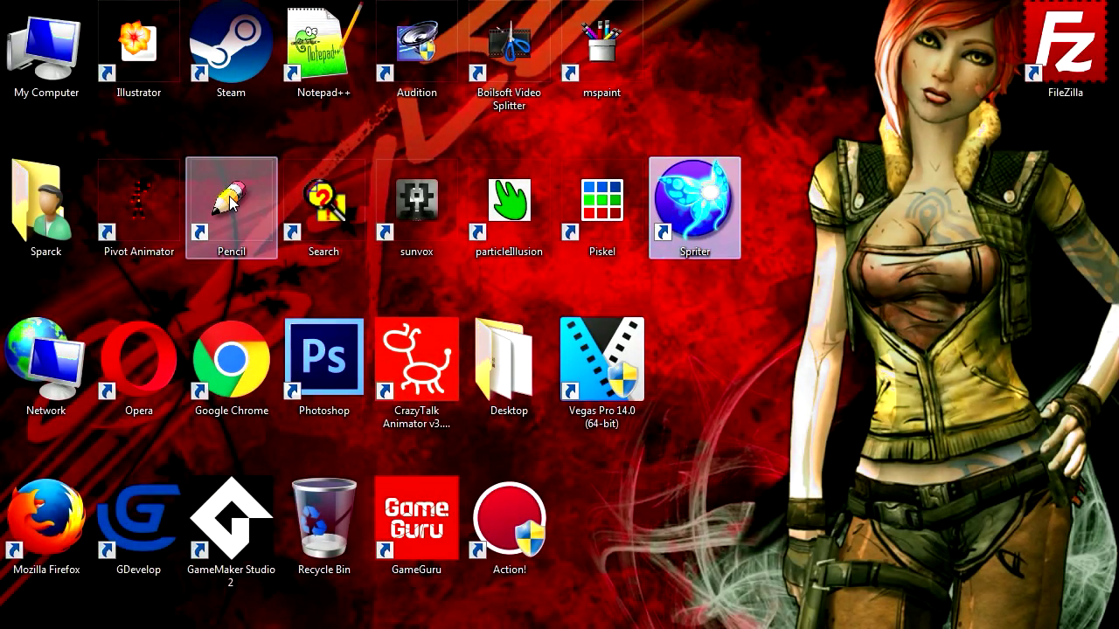
Step: Move the Spriter shortcut up to the top row and put Pencil in its old slot
{"action": "left_click_drag", "start_coordinate": [713, 201], "coordinate": [713, 53]}
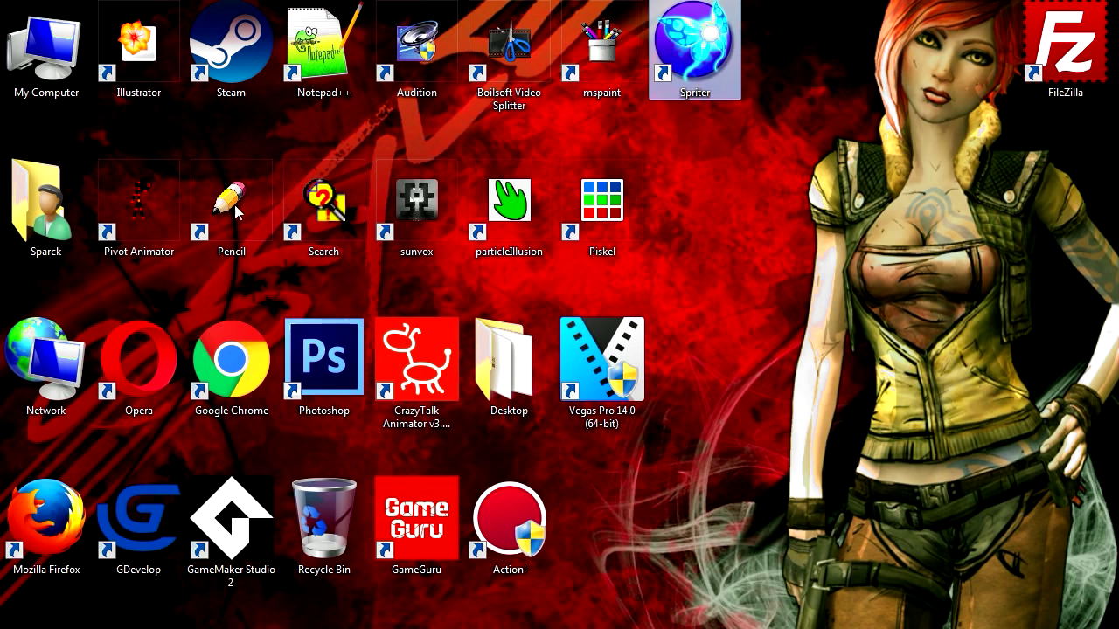
{"action": "mouse_move", "coordinate": [245, 233]}
{"action": "left_mouse_down"}
{"action": "mouse_move", "coordinate": [678, 301]}
{"action": "mouse_move", "coordinate": [706, 233]}
{"action": "left_mouse_up"}
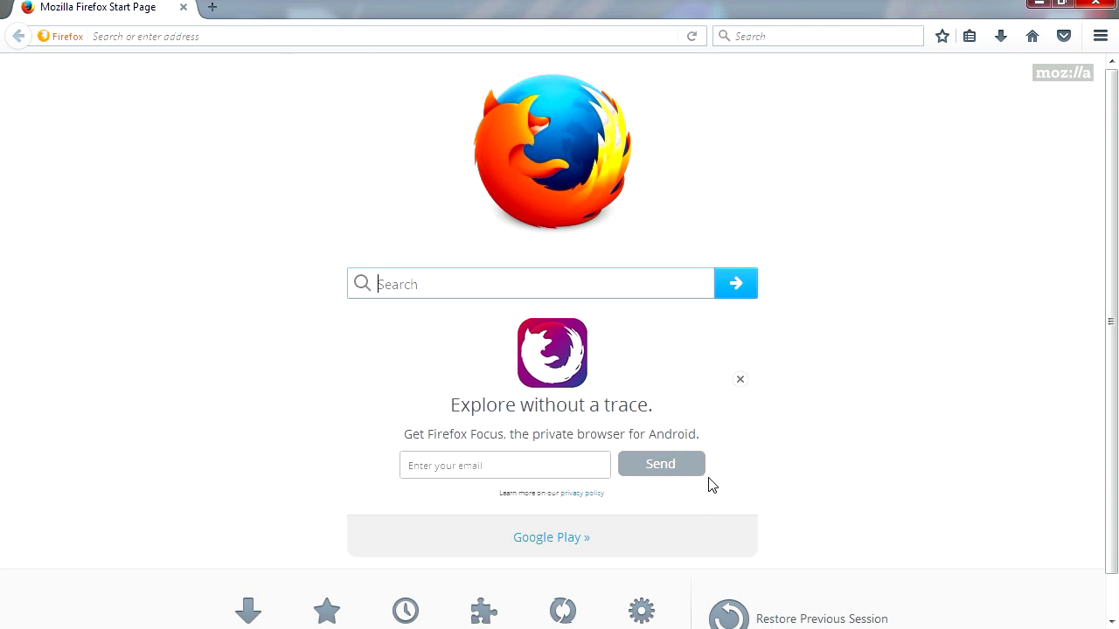
Step: Download the Pencil2D 0.5.4b Windows zip from pencil2d.org and extract it to a folder
{"action": "left_click", "coordinate": [402, 284]}
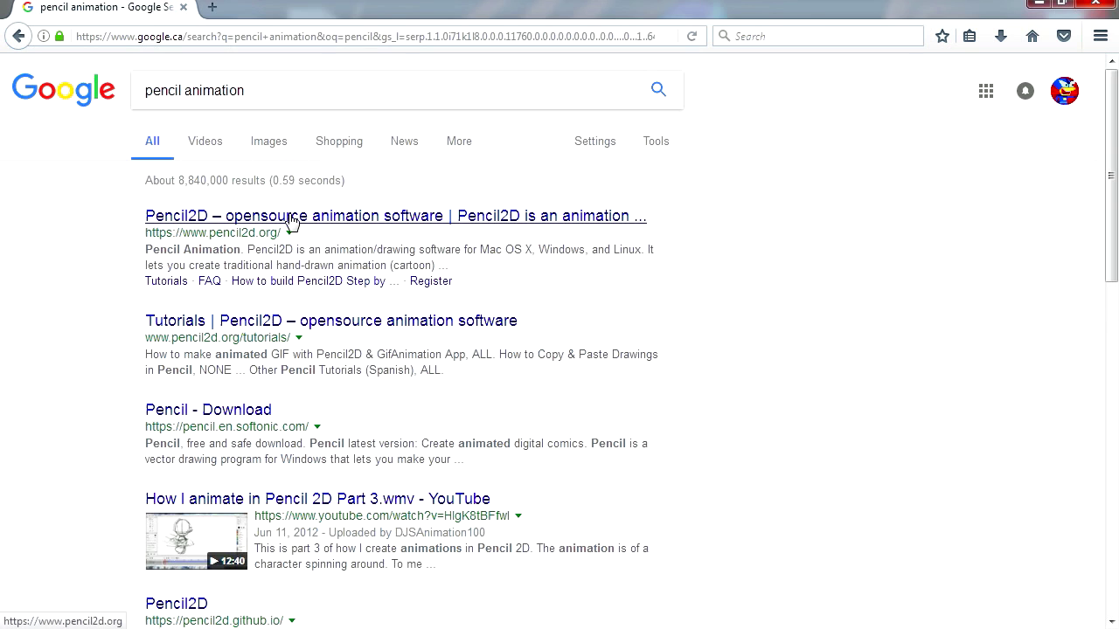
{"action": "left_click", "coordinate": [291, 220]}
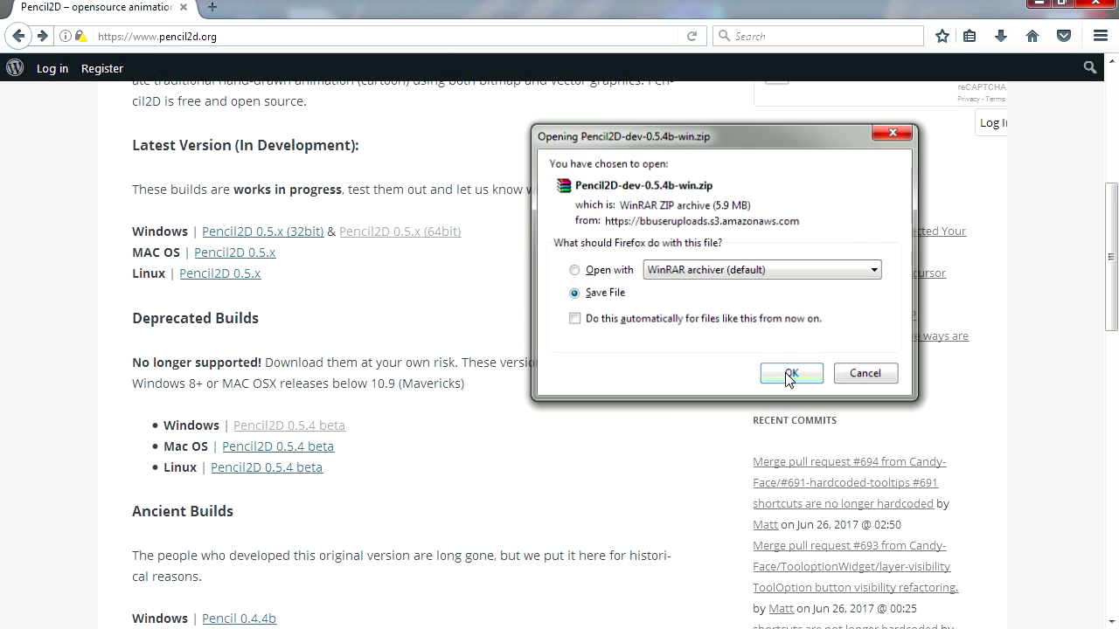
{"action": "left_click", "coordinate": [791, 374]}
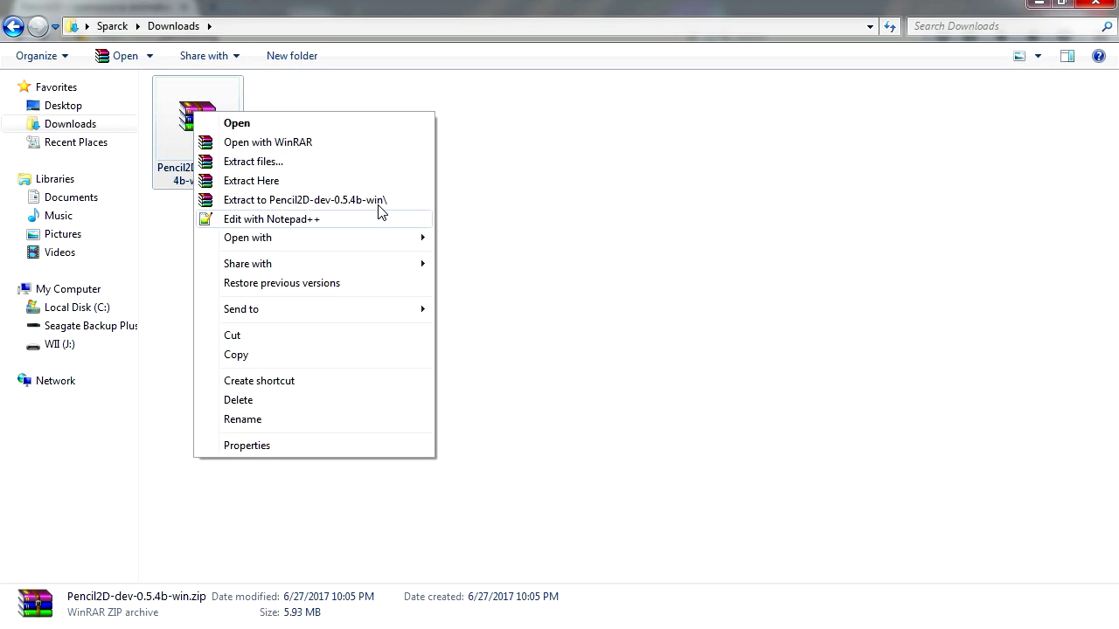
{"action": "left_click", "coordinate": [378, 208]}
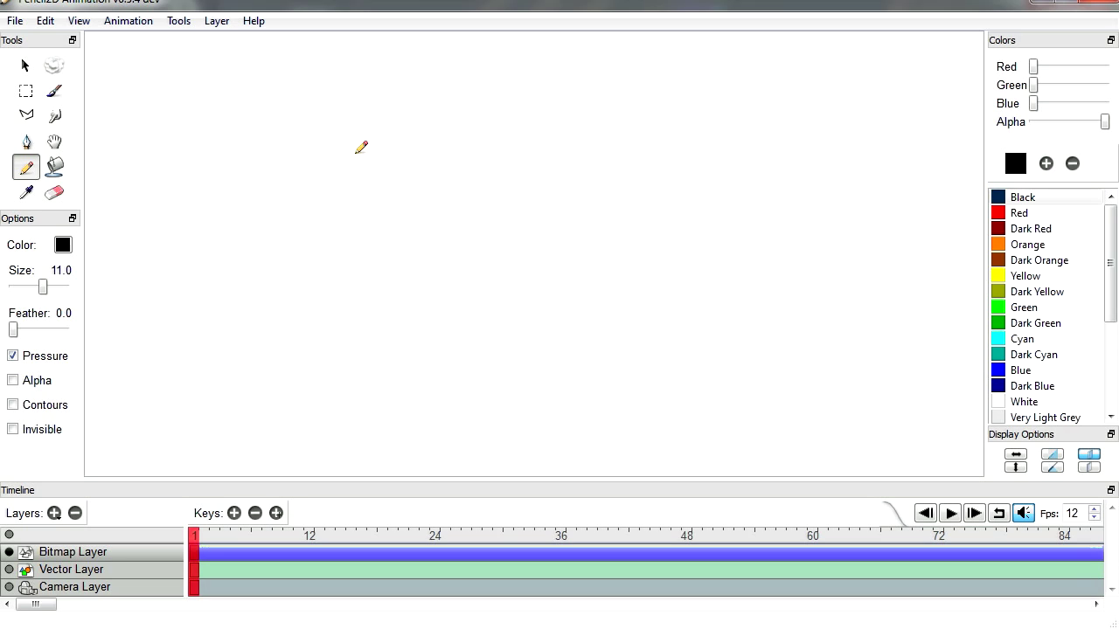
{"action": "left_click_drag", "start_coordinate": [361, 147], "coordinate": [544, 250]}
{"action": "mouse_move", "coordinate": [429, 201]}
{"action": "left_mouse_down"}
{"action": "mouse_move", "coordinate": [524, 181]}
{"action": "mouse_move", "coordinate": [681, 309]}
{"action": "left_mouse_up"}
{"action": "left_click_drag", "start_coordinate": [684, 242], "coordinate": [684, 379]}
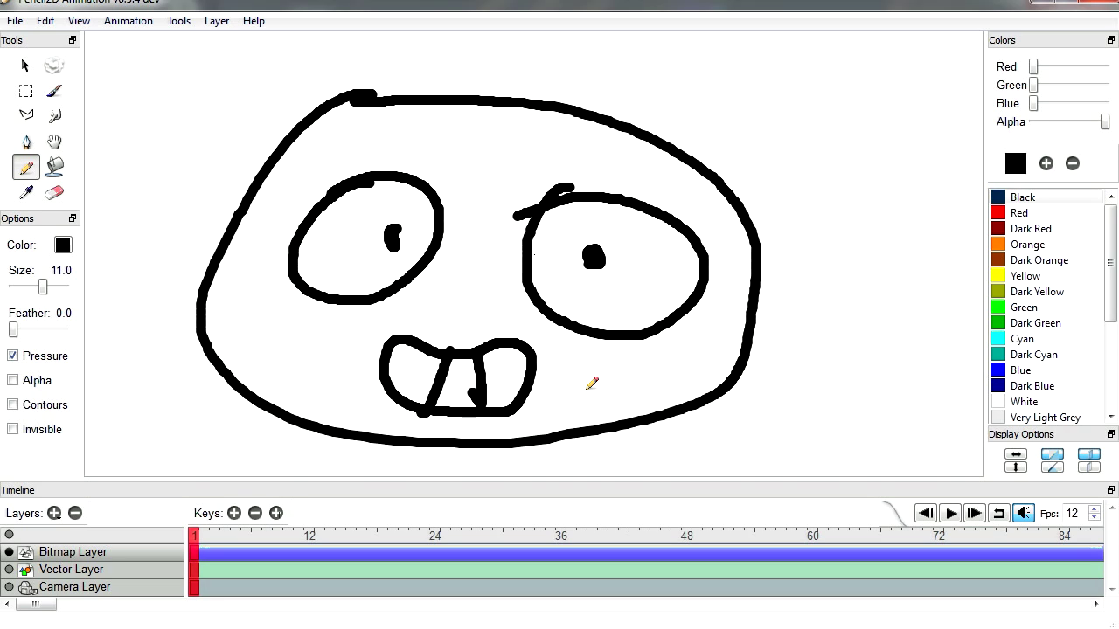
{"action": "key", "text": "ctrl+z"}
{"action": "key", "text": "ctrl+z"}
{"action": "key", "text": "ctrl+z"}
{"action": "key", "text": "ctrl+z"}
{"action": "key", "text": "ctrl+z"}
{"action": "key", "text": "ctrl+z"}
{"action": "key", "text": "ctrl+z"}
{"action": "key", "text": "ctrl+z"}
{"action": "key", "text": "ctrl+z"}
{"action": "key", "text": "ctrl+z"}
{"action": "key", "text": "ctrl+z"}
{"action": "key", "text": "ctrl+z"}
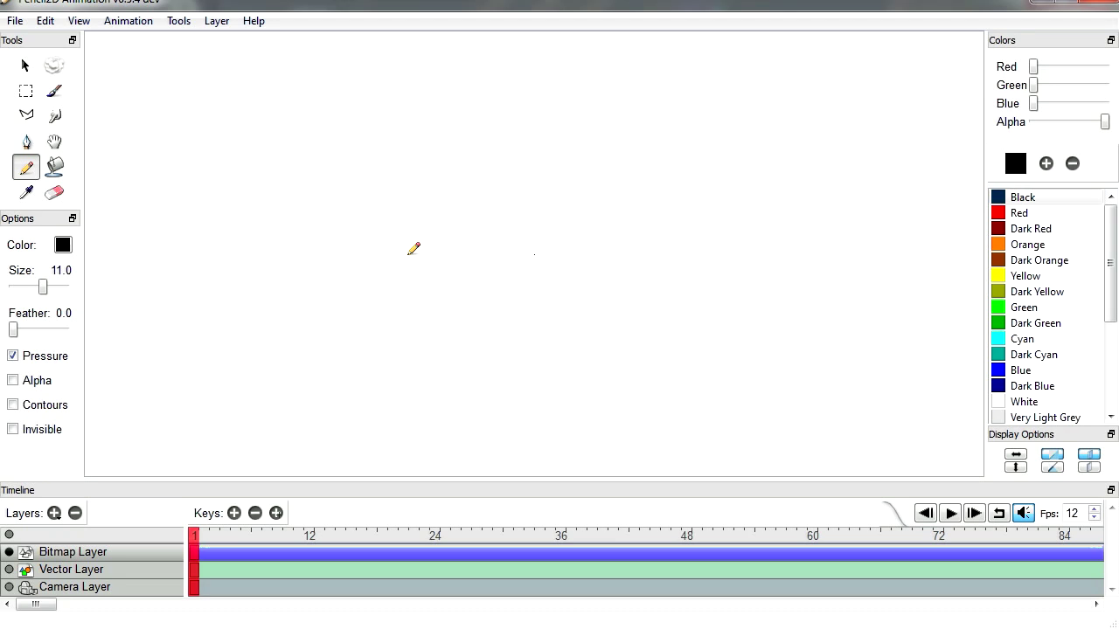
Step: Draw the bird's eye, pupil, beak, oval wing, tail and round body outline on frame 1
{"action": "mouse_move", "coordinate": [468, 254]}
{"action": "left_mouse_down"}
{"action": "mouse_move", "coordinate": [443, 233]}
{"action": "mouse_move", "coordinate": [464, 159]}
{"action": "mouse_move", "coordinate": [544, 183]}
{"action": "mouse_move", "coordinate": [532, 250]}
{"action": "mouse_move", "coordinate": [474, 258]}
{"action": "left_mouse_up"}
{"action": "mouse_move", "coordinate": [545, 183]}
{"action": "left_mouse_down"}
{"action": "mouse_move", "coordinate": [658, 269]}
{"action": "mouse_move", "coordinate": [604, 307]}
{"action": "mouse_move", "coordinate": [548, 301]}
{"action": "mouse_move", "coordinate": [536, 247]}
{"action": "left_mouse_up"}
{"action": "mouse_move", "coordinate": [505, 211]}
{"action": "left_mouse_down"}
{"action": "mouse_move", "coordinate": [502, 135]}
{"action": "mouse_move", "coordinate": [427, 129]}
{"action": "left_mouse_up"}
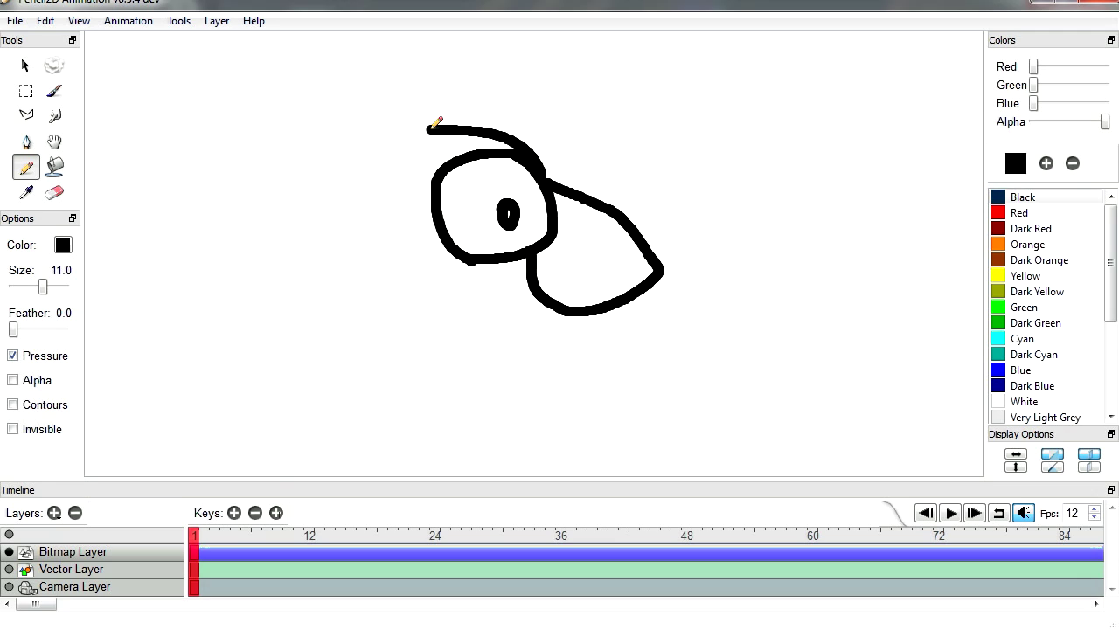
{"action": "mouse_move", "coordinate": [547, 295]}
{"action": "left_mouse_down"}
{"action": "mouse_move", "coordinate": [521, 319]}
{"action": "mouse_move", "coordinate": [423, 342]}
{"action": "left_mouse_up"}
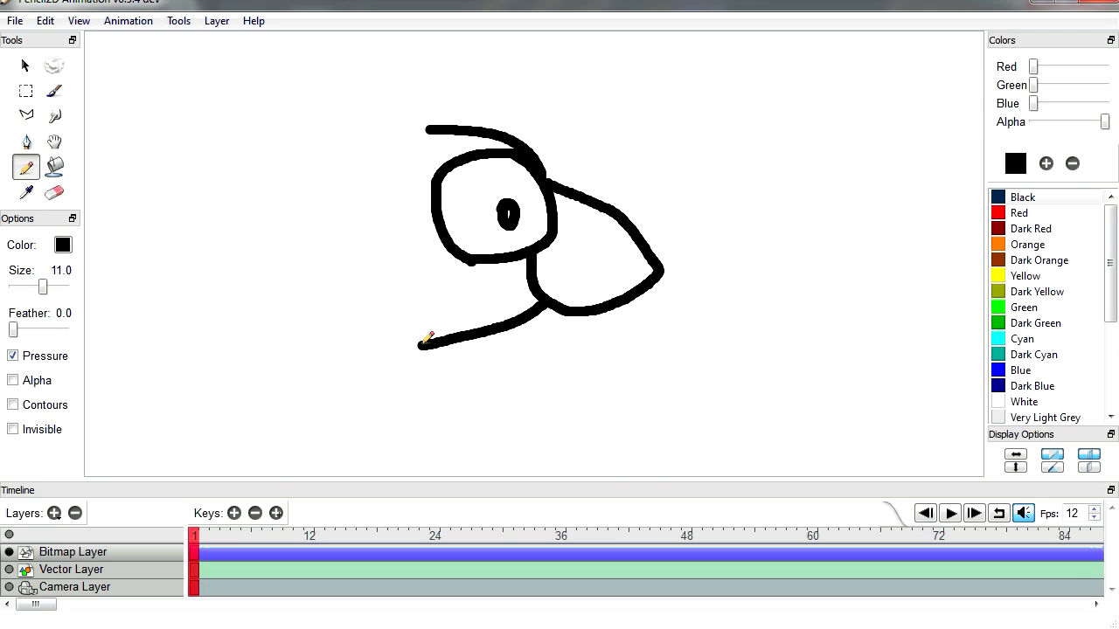
{"action": "mouse_move", "coordinate": [390, 223]}
{"action": "left_mouse_down"}
{"action": "mouse_move", "coordinate": [309, 232]}
{"action": "mouse_move", "coordinate": [284, 272]}
{"action": "mouse_move", "coordinate": [361, 280]}
{"action": "mouse_move", "coordinate": [410, 251]}
{"action": "mouse_move", "coordinate": [399, 225]}
{"action": "left_mouse_up"}
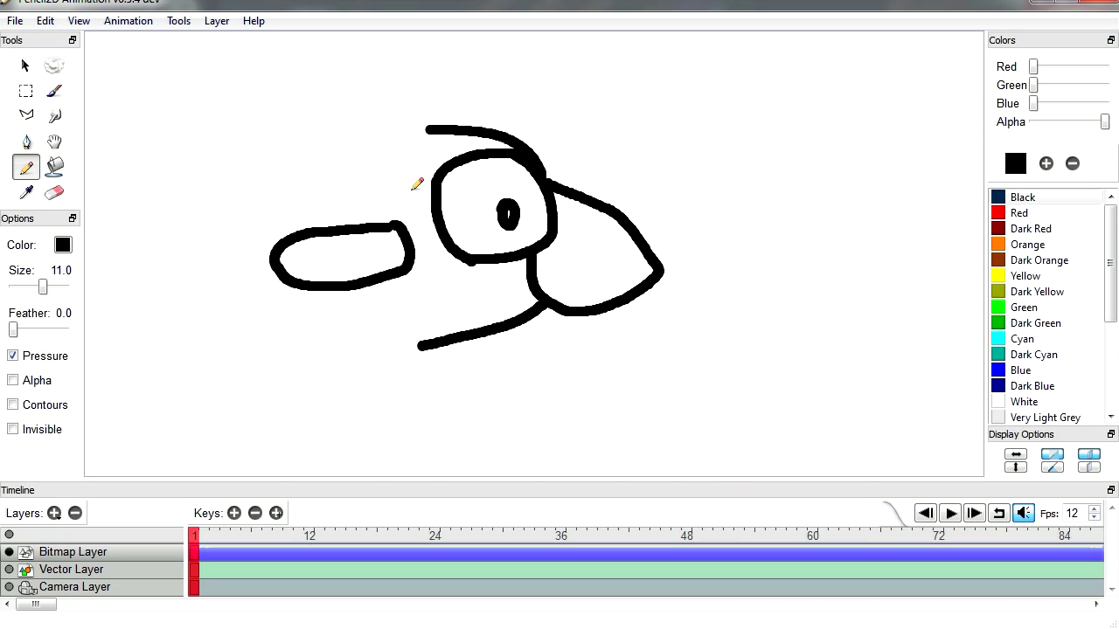
{"action": "mouse_move", "coordinate": [428, 128]}
{"action": "left_mouse_down"}
{"action": "mouse_move", "coordinate": [320, 148]}
{"action": "mouse_move", "coordinate": [419, 345]}
{"action": "left_mouse_up"}
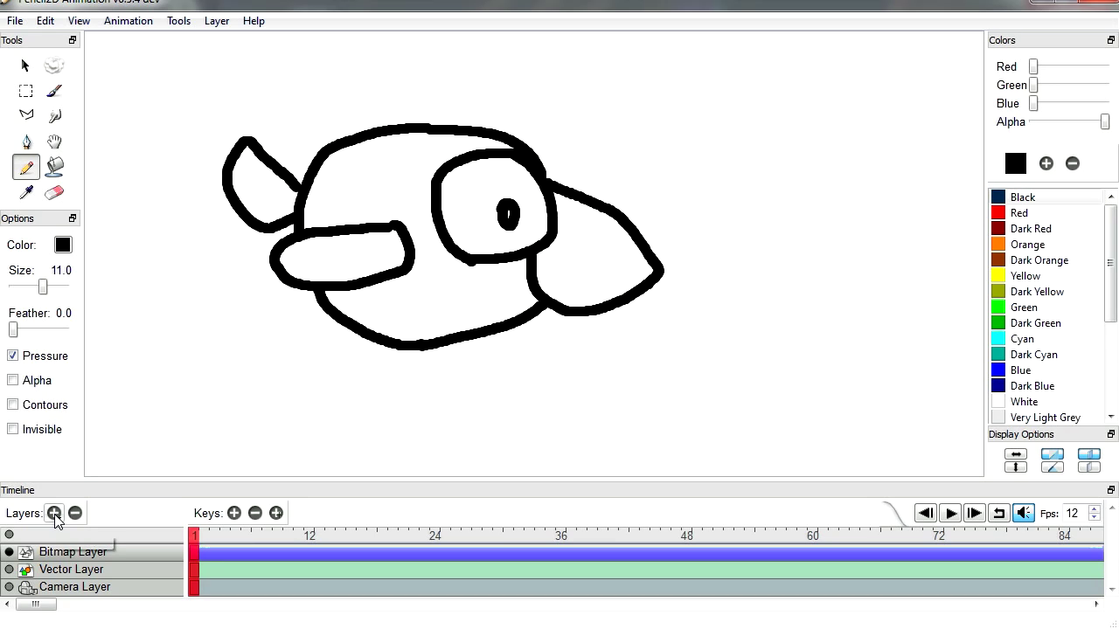
{"action": "left_click", "coordinate": [204, 540]}
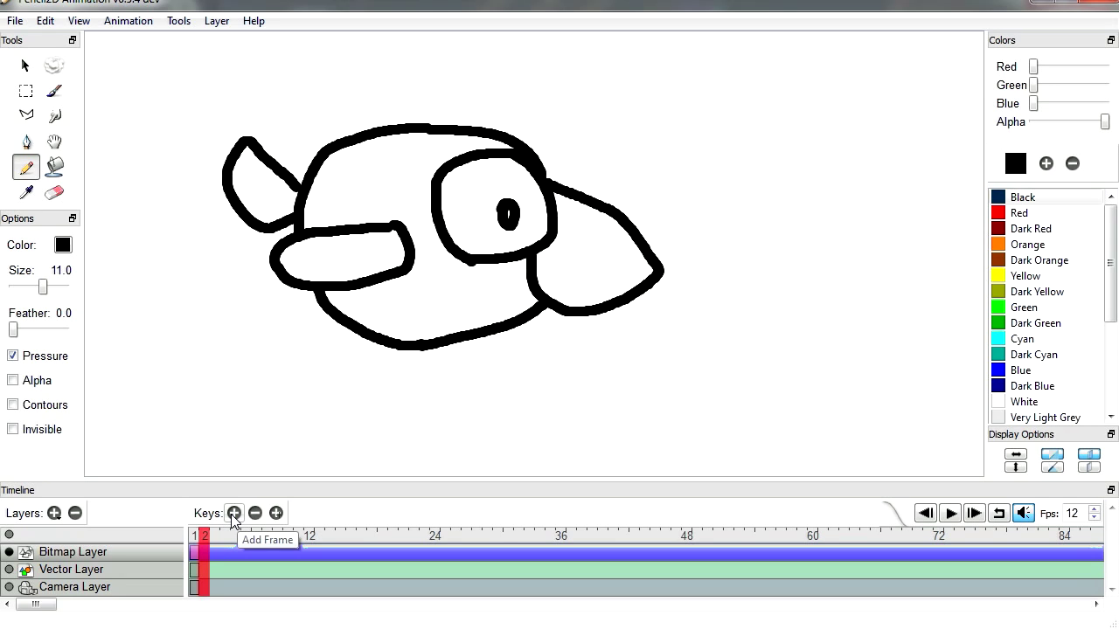
Step: Add a key at frame 2 and draw further bird poses with changed wing strokes
{"action": "left_click", "coordinate": [233, 513]}
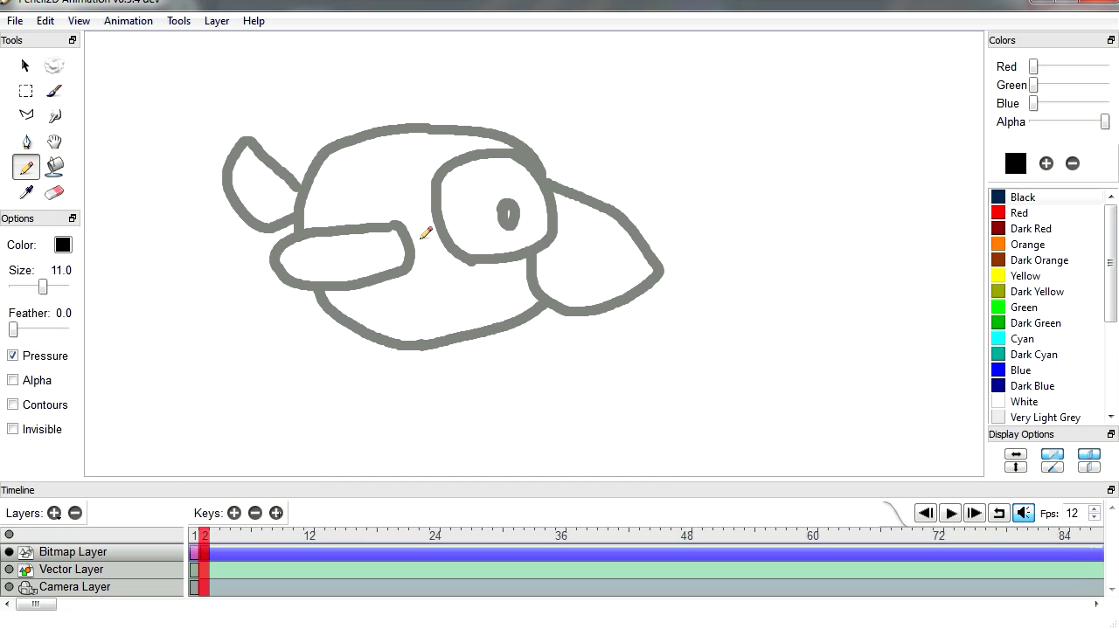
{"action": "mouse_move", "coordinate": [418, 241]}
{"action": "left_mouse_down"}
{"action": "mouse_move", "coordinate": [351, 206]}
{"action": "mouse_move", "coordinate": [309, 198]}
{"action": "mouse_move", "coordinate": [300, 208]}
{"action": "mouse_move", "coordinate": [310, 250]}
{"action": "mouse_move", "coordinate": [338, 273]}
{"action": "mouse_move", "coordinate": [393, 268]}
{"action": "mouse_move", "coordinate": [417, 245]}
{"action": "mouse_move", "coordinate": [497, 258]}
{"action": "mouse_move", "coordinate": [549, 233]}
{"action": "mouse_move", "coordinate": [537, 160]}
{"action": "mouse_move", "coordinate": [505, 143]}
{"action": "mouse_move", "coordinate": [453, 159]}
{"action": "mouse_move", "coordinate": [439, 173]}
{"action": "mouse_move", "coordinate": [451, 247]}
{"action": "left_mouse_up"}
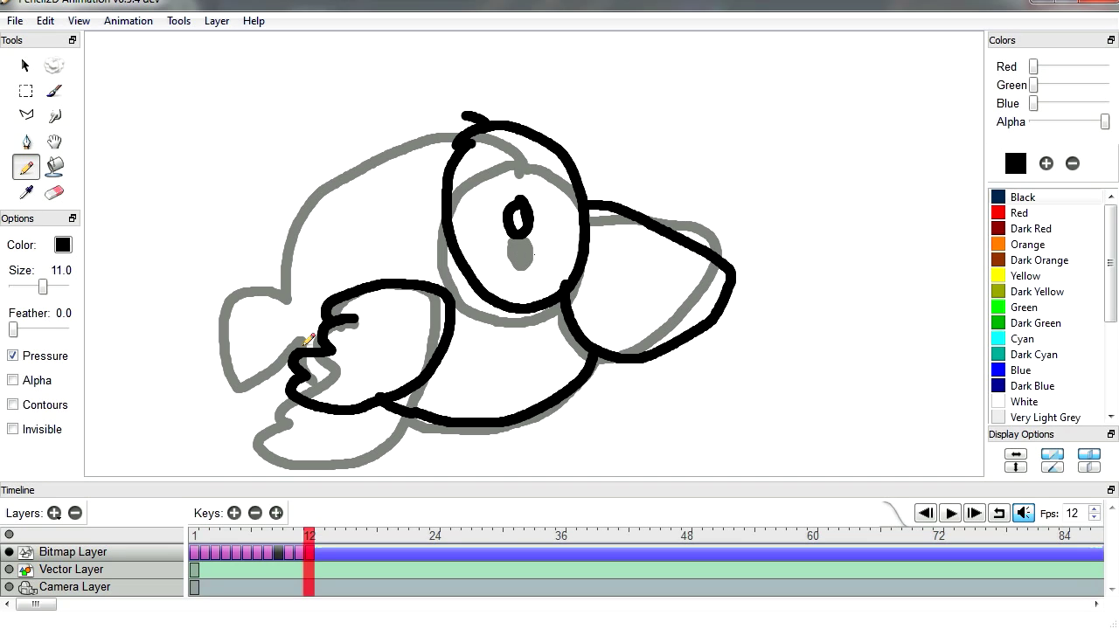
{"action": "mouse_move", "coordinate": [312, 338]}
{"action": "left_mouse_down"}
{"action": "mouse_move", "coordinate": [288, 302]}
{"action": "mouse_move", "coordinate": [216, 291]}
{"action": "mouse_move", "coordinate": [288, 265]}
{"action": "mouse_move", "coordinate": [352, 170]}
{"action": "mouse_move", "coordinate": [469, 114]}
{"action": "left_mouse_up"}
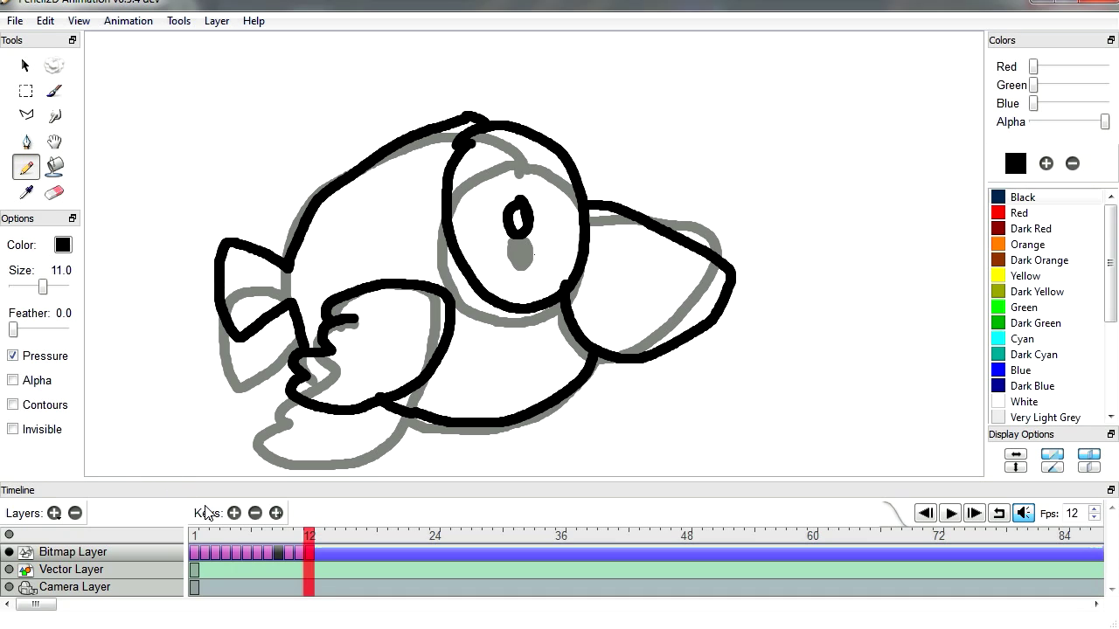
Step: Scrub the bird frames from 1 to 12, then loop the animation and stop it
{"action": "left_click", "coordinate": [195, 541]}
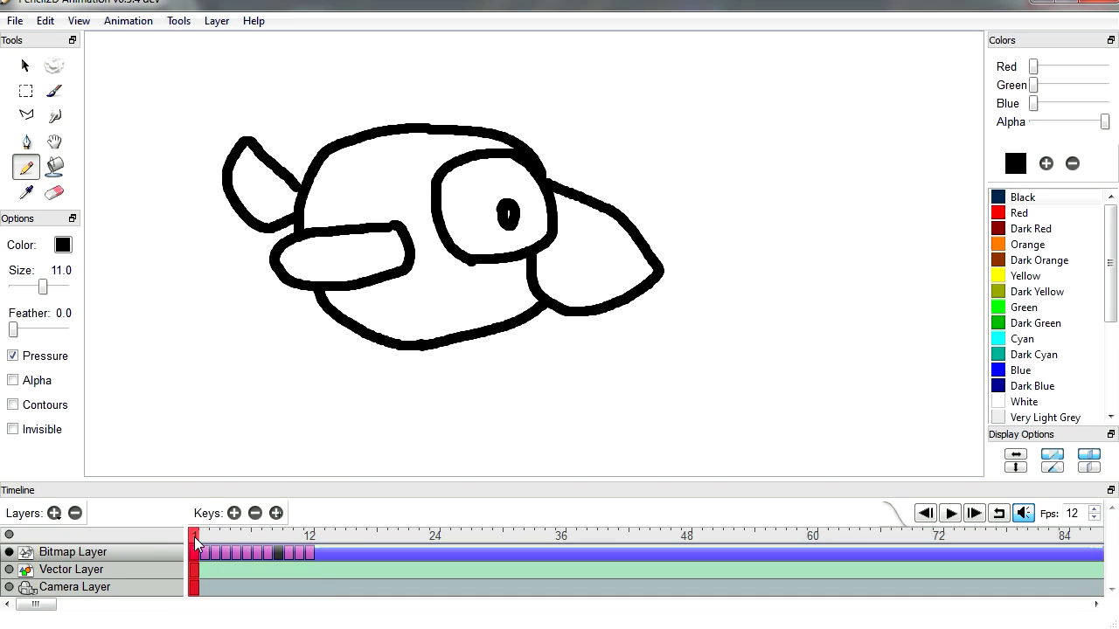
{"action": "left_click", "coordinate": [310, 541]}
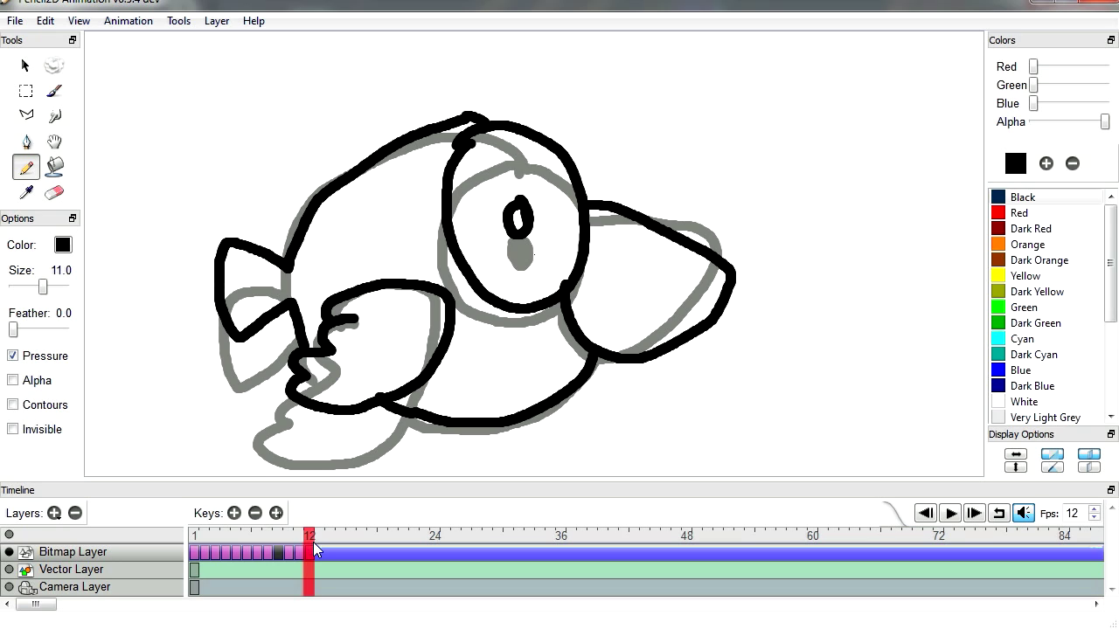
{"action": "mouse_move", "coordinate": [308, 542]}
{"action": "left_mouse_down"}
{"action": "mouse_move", "coordinate": [222, 542]}
{"action": "mouse_move", "coordinate": [313, 548]}
{"action": "left_mouse_up"}
{"action": "left_click", "coordinate": [951, 515]}
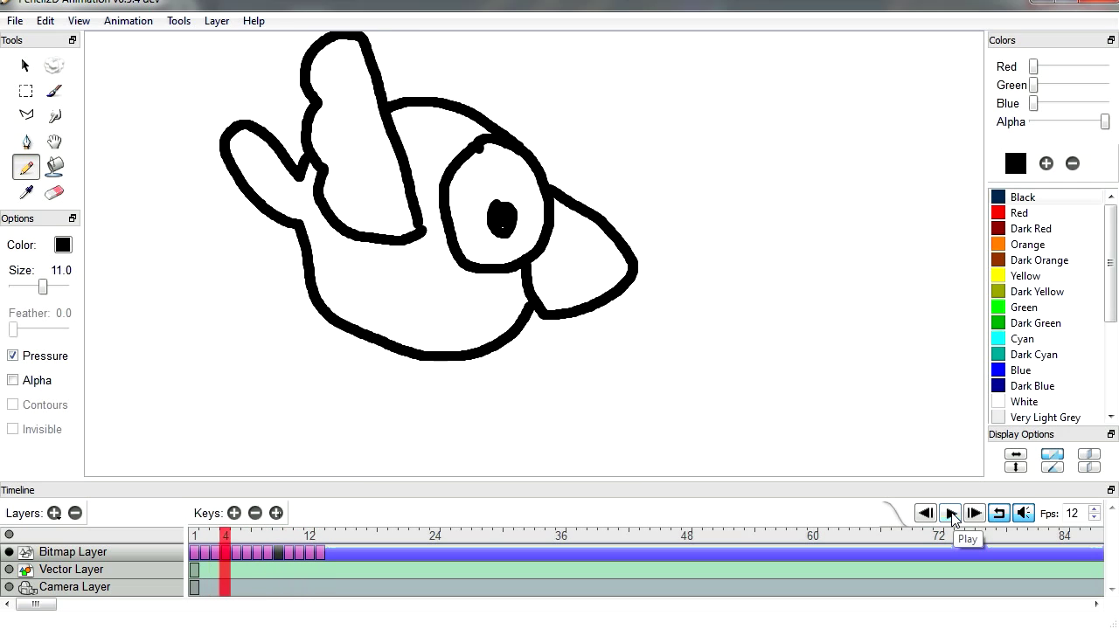
{"action": "left_click", "coordinate": [951, 515]}
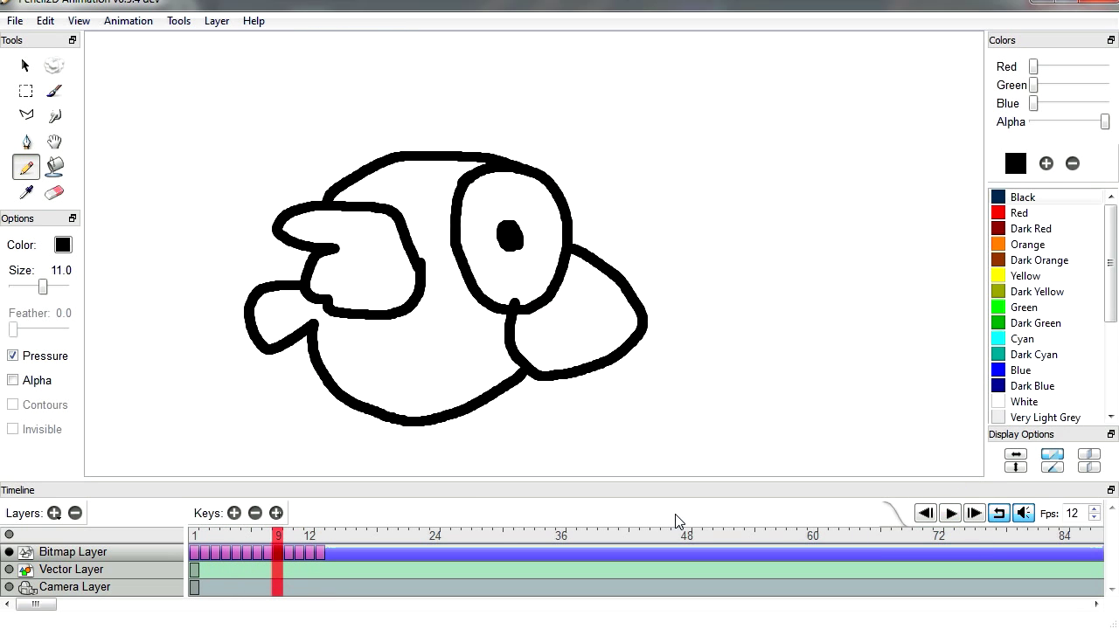
Step: Open the grey ground-line project and choose Blue as the drawing colour
{"action": "left_click", "coordinate": [16, 25]}
{"action": "left_click", "coordinate": [61, 105]}
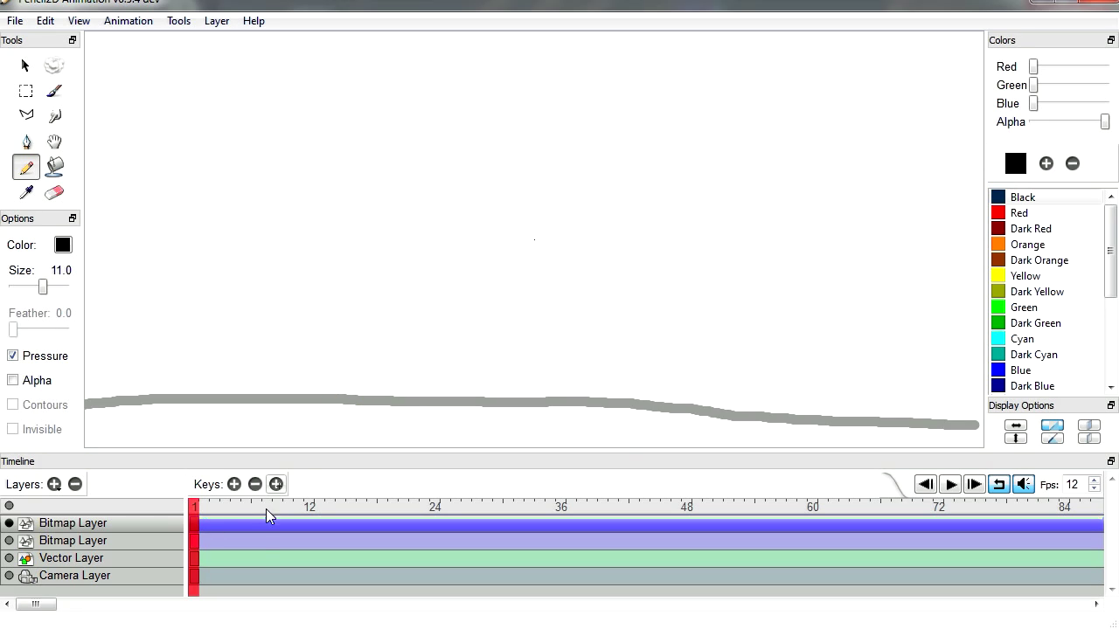
{"action": "left_click", "coordinate": [1005, 375]}
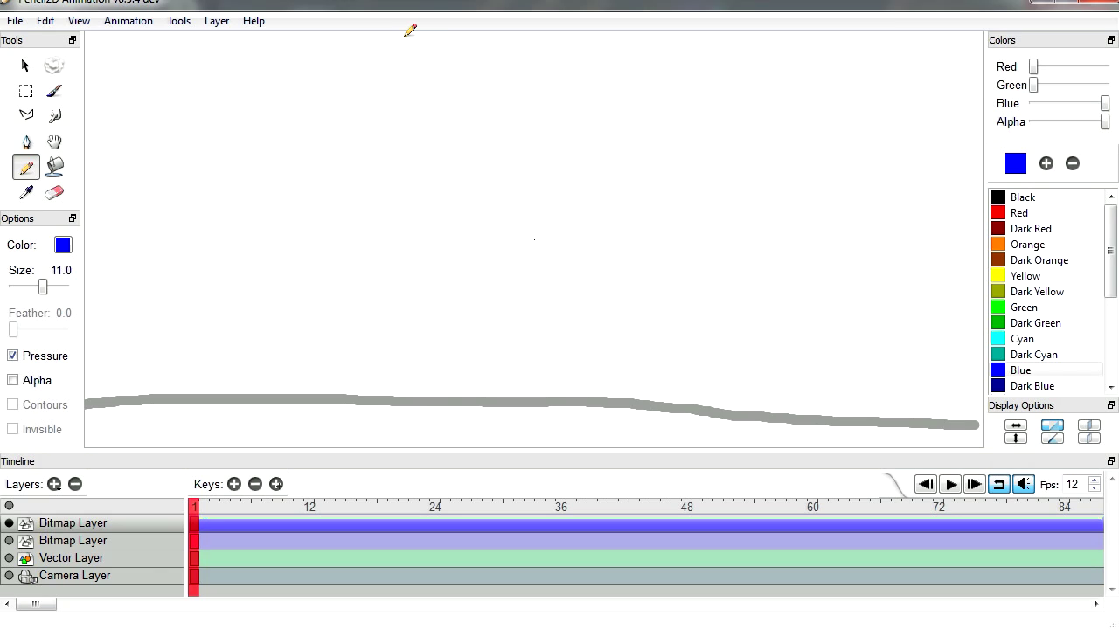
Step: Draw the blue water drop near the top of frame 1 and add a key at frame 2
{"action": "mouse_move", "coordinate": [404, 35]}
{"action": "left_mouse_down"}
{"action": "mouse_move", "coordinate": [417, 110]}
{"action": "mouse_move", "coordinate": [440, 85]}
{"action": "mouse_move", "coordinate": [418, 26]}
{"action": "left_mouse_up"}
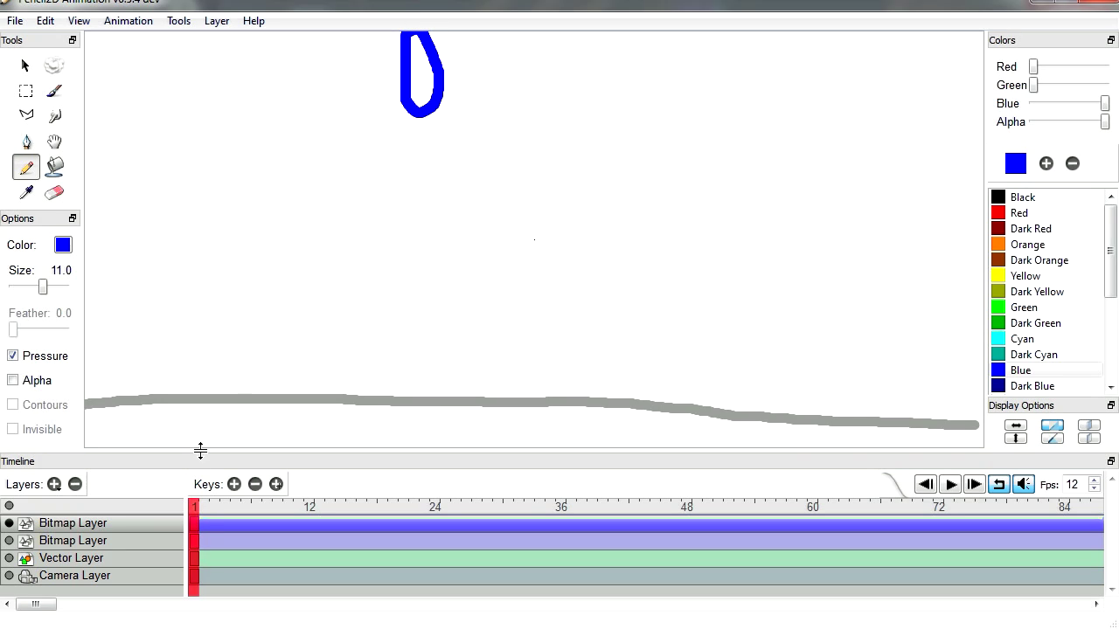
{"action": "left_click", "coordinate": [236, 486]}
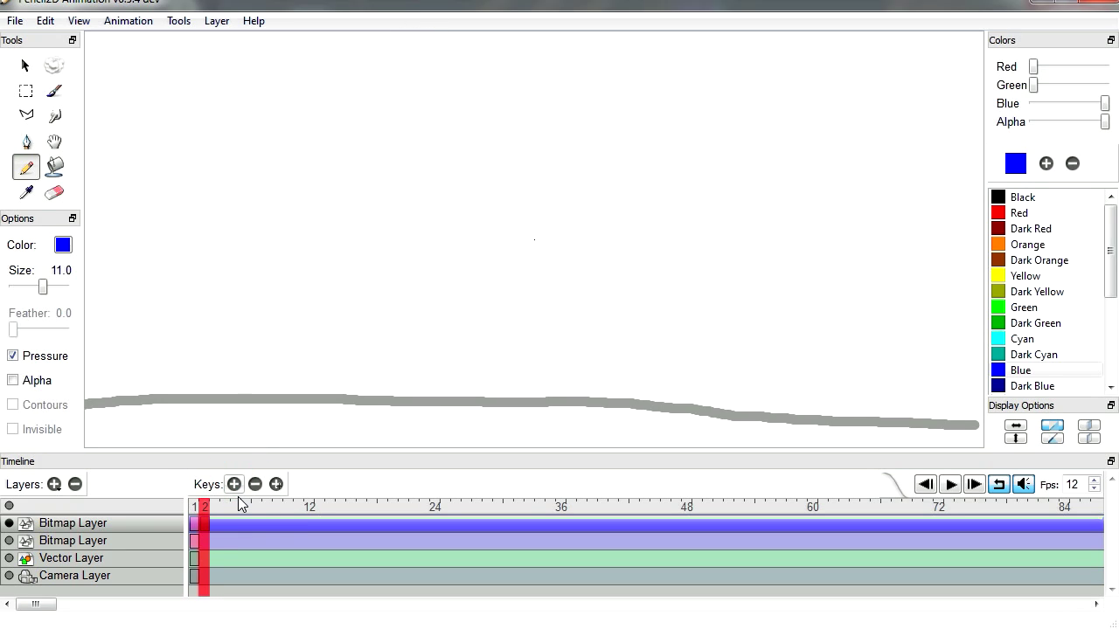
{"action": "left_click", "coordinate": [205, 504]}
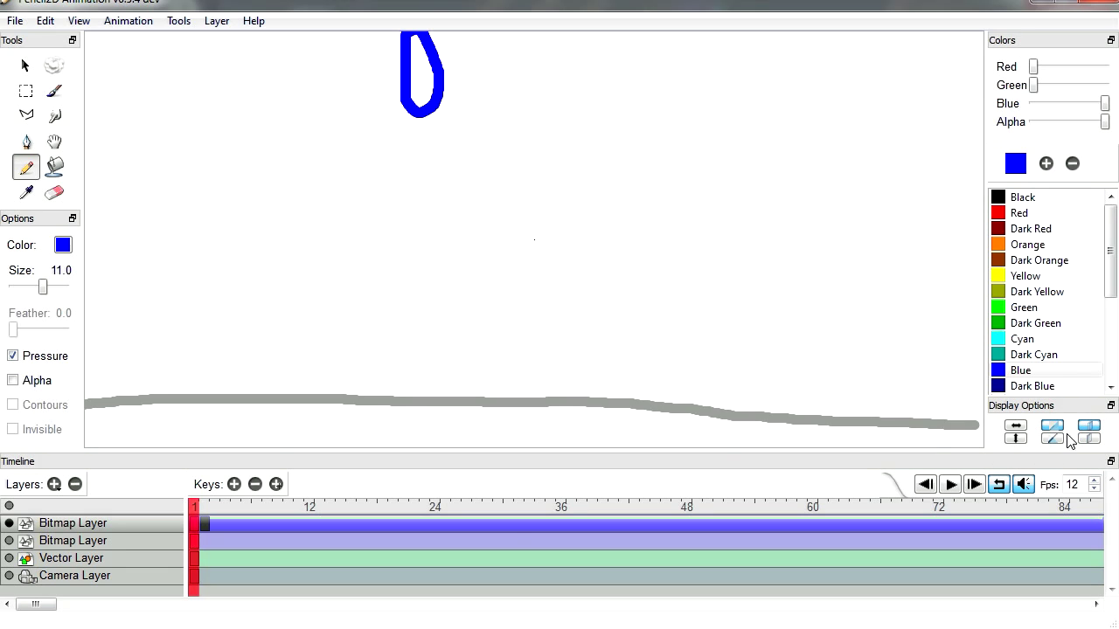
Step: Redraw the drop progressively lower on frames 4 and 5 over the onion skin
{"action": "key", "text": "Return"}
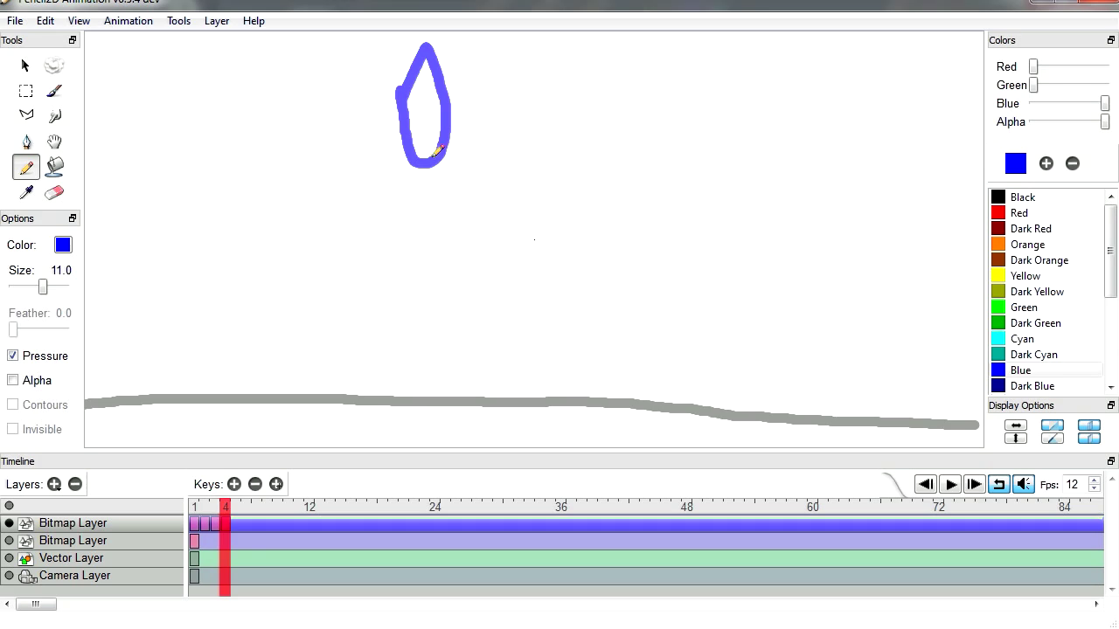
{"action": "mouse_move", "coordinate": [403, 115]}
{"action": "left_mouse_down"}
{"action": "mouse_move", "coordinate": [404, 188]}
{"action": "mouse_move", "coordinate": [419, 209]}
{"action": "mouse_move", "coordinate": [448, 189]}
{"action": "left_mouse_up"}
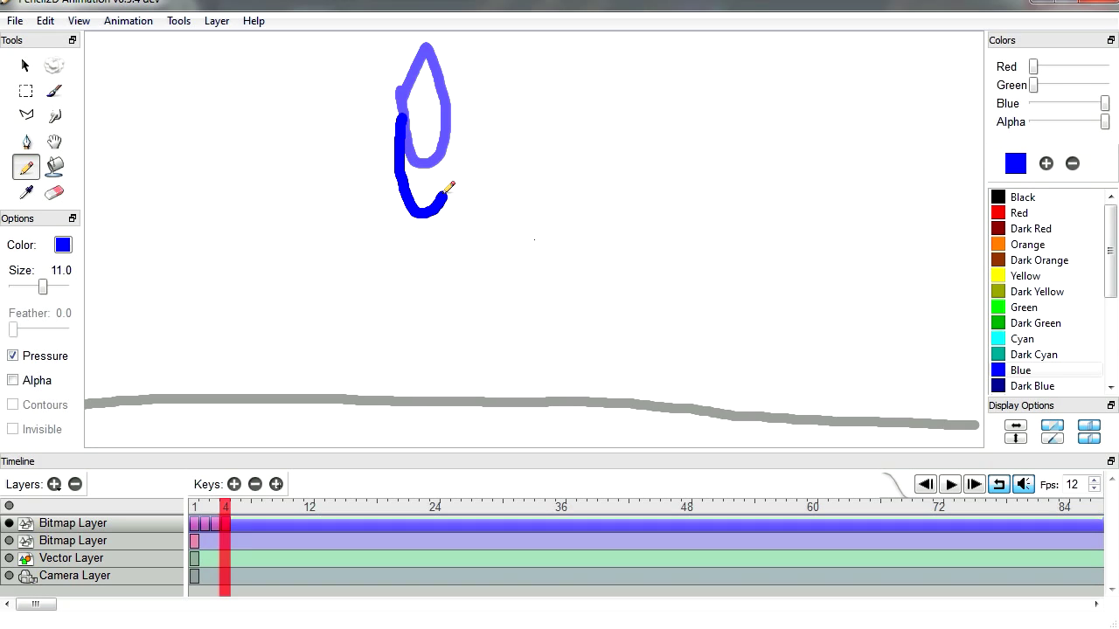
{"action": "key", "text": "ctrl+z"}
{"action": "mouse_move", "coordinate": [404, 112]}
{"action": "left_mouse_down"}
{"action": "mouse_move", "coordinate": [422, 192]}
{"action": "mouse_move", "coordinate": [444, 181]}
{"action": "mouse_move", "coordinate": [453, 149]}
{"action": "mouse_move", "coordinate": [439, 73]}
{"action": "mouse_move", "coordinate": [411, 110]}
{"action": "left_mouse_up"}
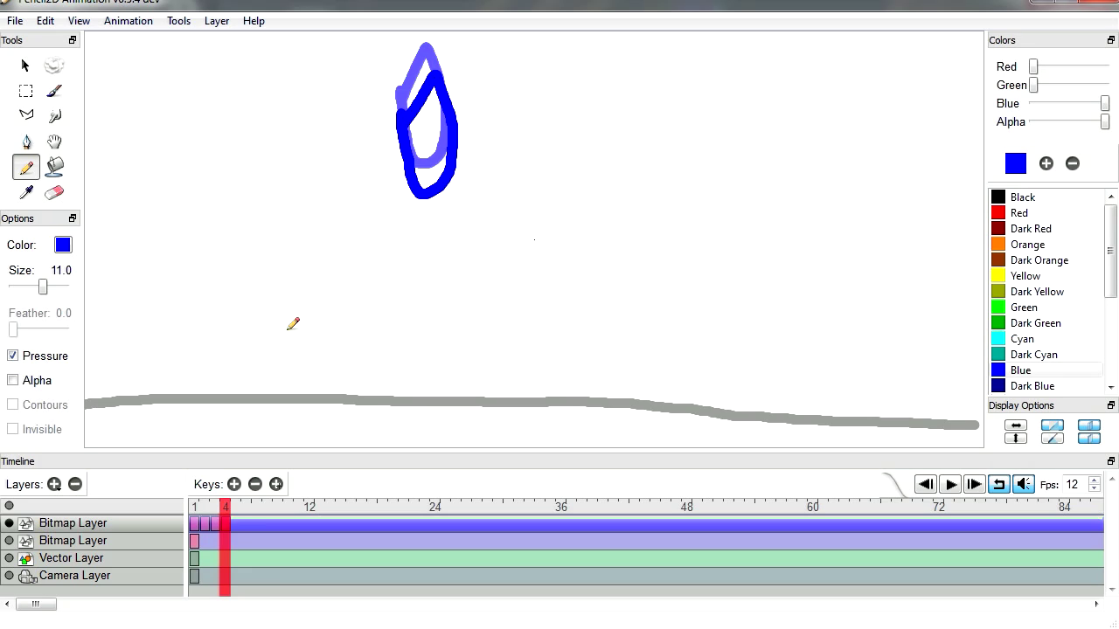
{"action": "left_click", "coordinate": [233, 484]}
{"action": "mouse_move", "coordinate": [416, 152]}
{"action": "left_mouse_down"}
{"action": "mouse_move", "coordinate": [427, 224]}
{"action": "mouse_move", "coordinate": [455, 140]}
{"action": "mouse_move", "coordinate": [417, 144]}
{"action": "mouse_move", "coordinate": [412, 252]}
{"action": "mouse_move", "coordinate": [456, 233]}
{"action": "mouse_move", "coordinate": [444, 133]}
{"action": "mouse_move", "coordinate": [402, 208]}
{"action": "left_mouse_up"}
Step: Add more keys with the drop falling further and flattening against the ground
{"action": "left_click", "coordinate": [233, 485]}
{"action": "left_click_drag", "start_coordinate": [245, 503], "coordinate": [258, 519]}
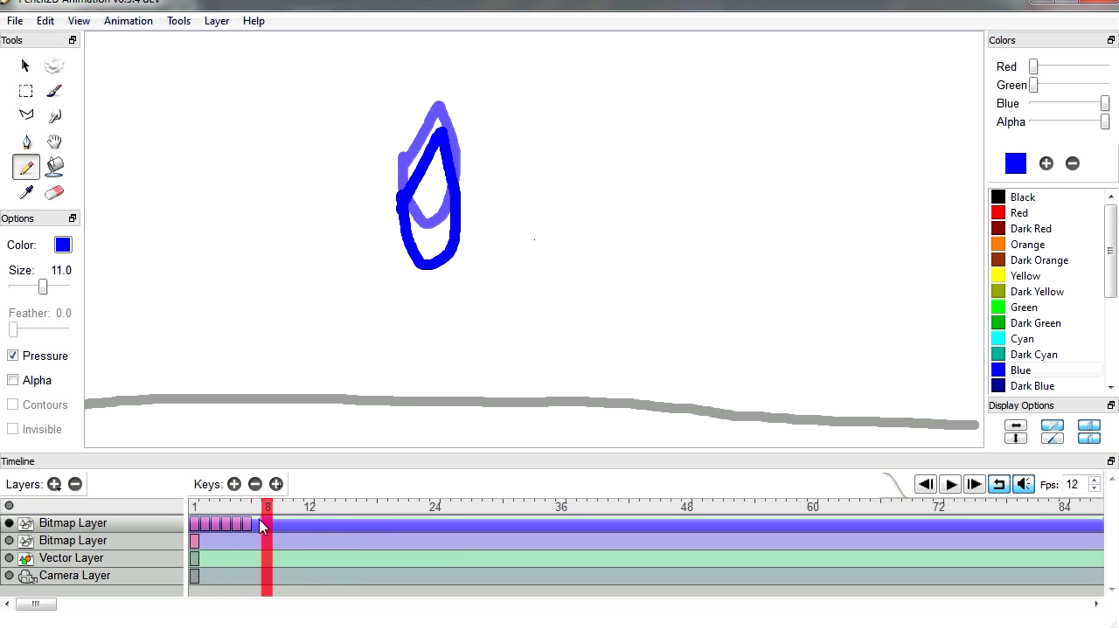
{"action": "left_click", "coordinate": [234, 484]}
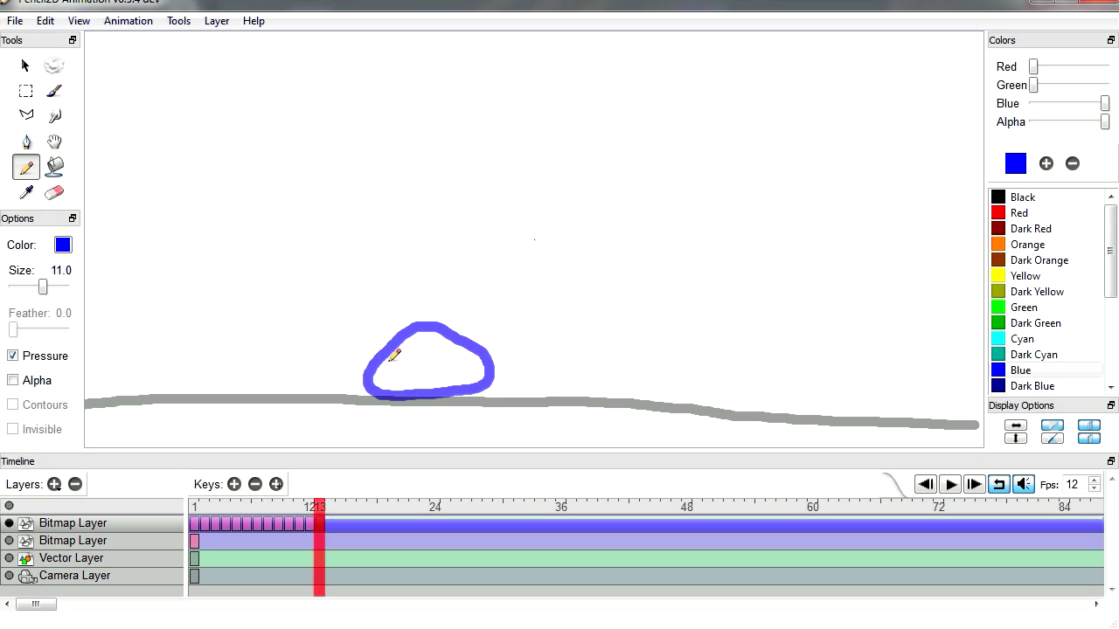
{"action": "mouse_move", "coordinate": [394, 355]}
{"action": "left_mouse_down"}
{"action": "mouse_move", "coordinate": [427, 395]}
{"action": "mouse_move", "coordinate": [503, 390]}
{"action": "mouse_move", "coordinate": [416, 347]}
{"action": "mouse_move", "coordinate": [385, 389]}
{"action": "mouse_move", "coordinate": [536, 387]}
{"action": "left_mouse_up"}
Step: Loop-play the drop animation up to frame 14, stop it, and select the Fps value
{"action": "left_click", "coordinate": [330, 507]}
{"action": "left_click", "coordinate": [950, 484]}
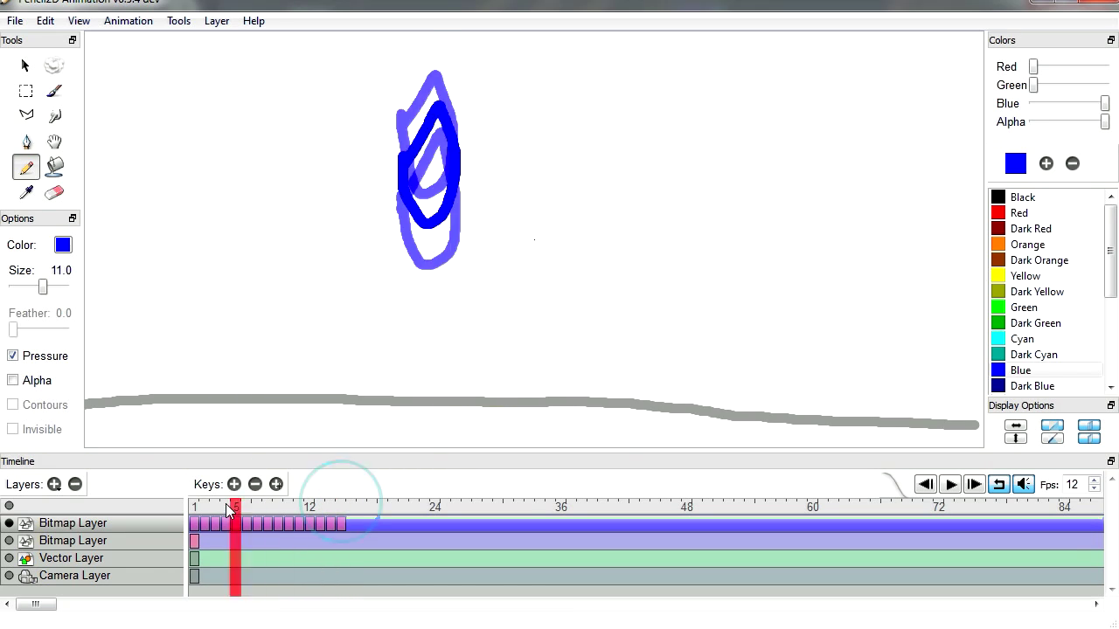
{"action": "left_click", "coordinate": [950, 485]}
{"action": "left_click_drag", "start_coordinate": [1079, 486], "coordinate": [1045, 490]}
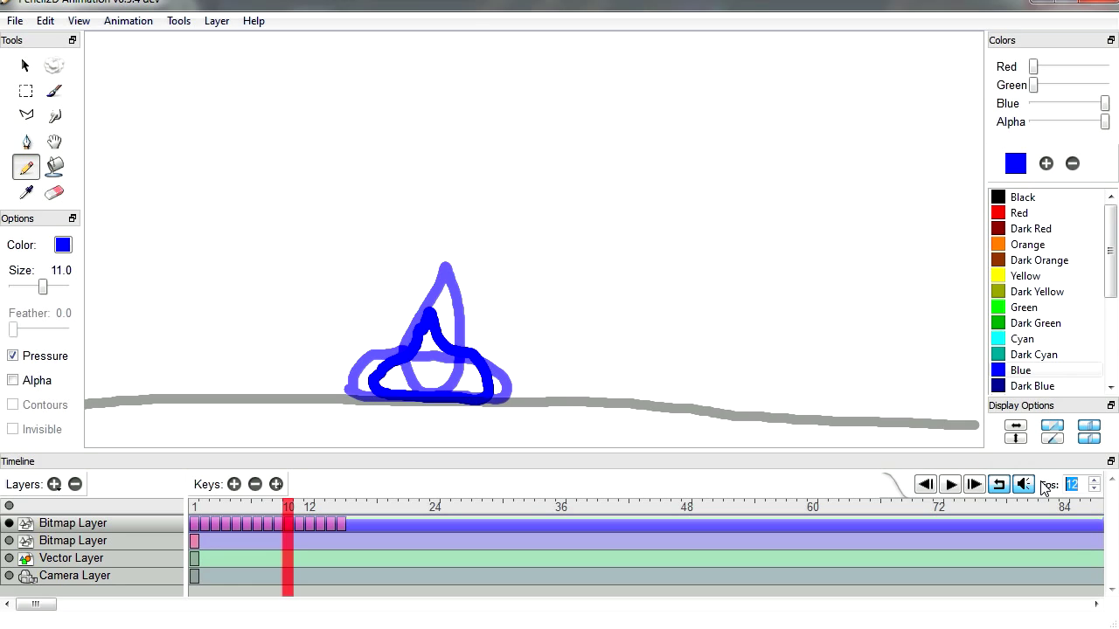
Step: Set the frame rate to 24 fps and play the splash animation in Pencil2D
{"action": "type", "text": "24"}
{"action": "left_click", "coordinate": [951, 486]}
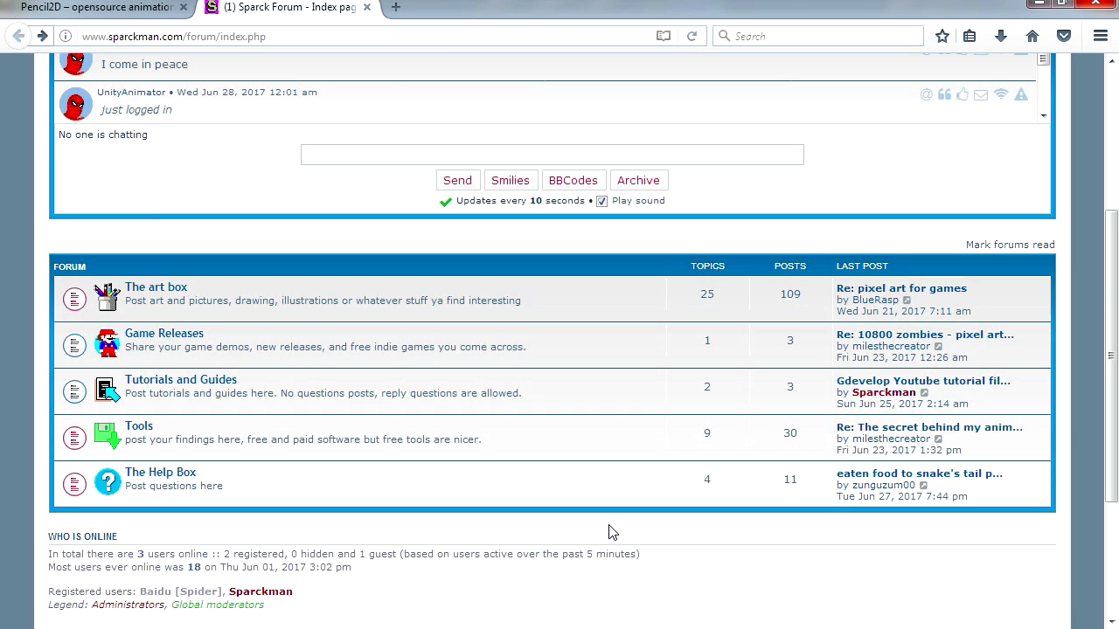
{"action": "left_click", "coordinate": [1036, 4]}
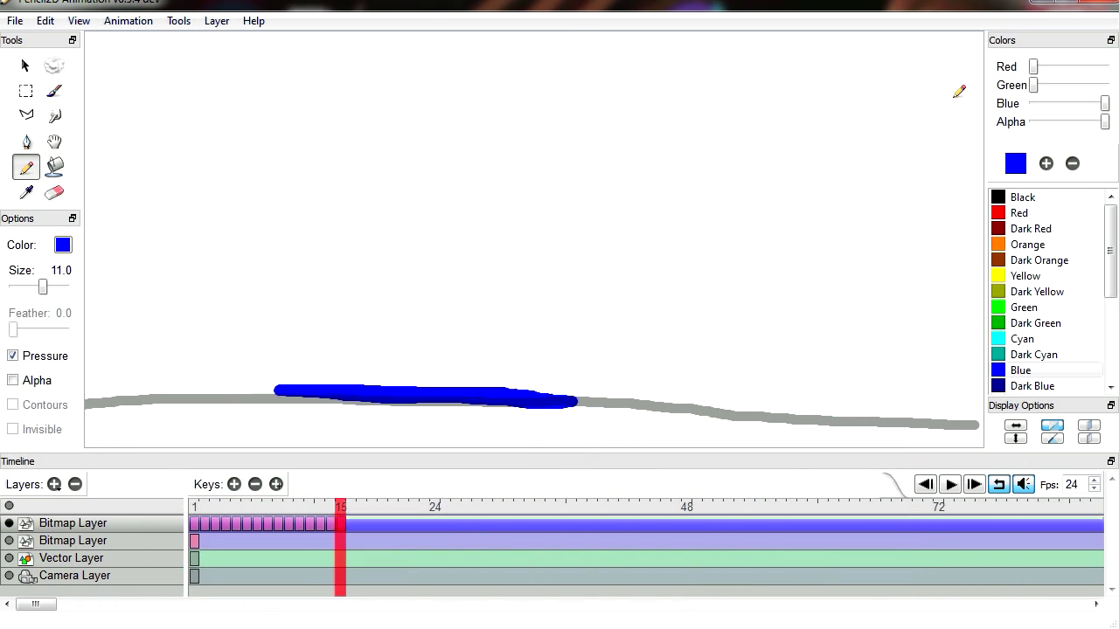